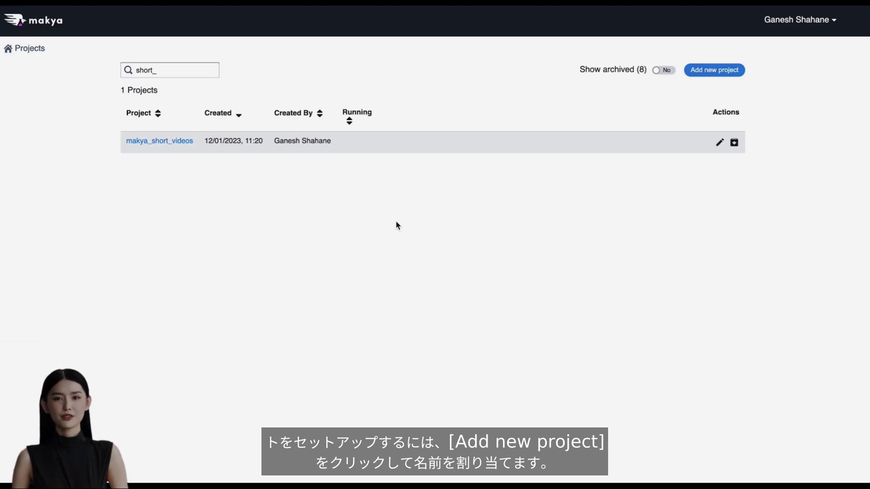
Create a generator named frag-link-2 with the Fragments linking generation engine in the makya_short_videos project
left_click(158, 142)
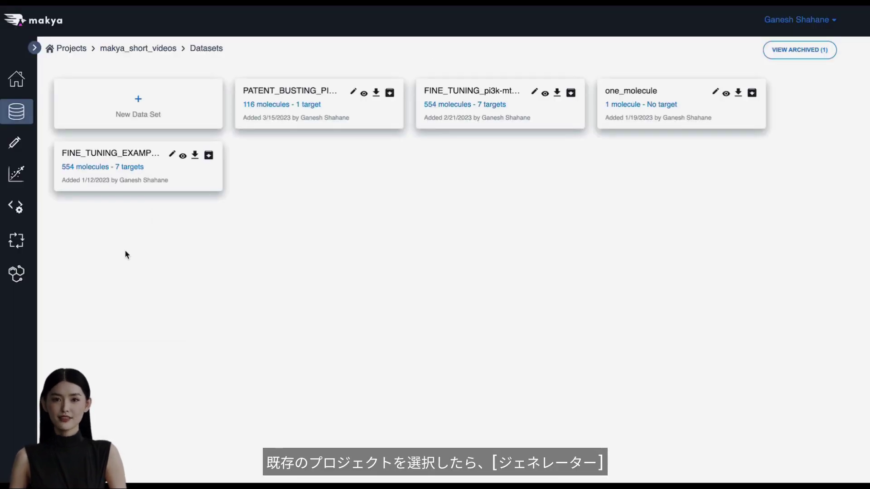
left_click(18, 274)
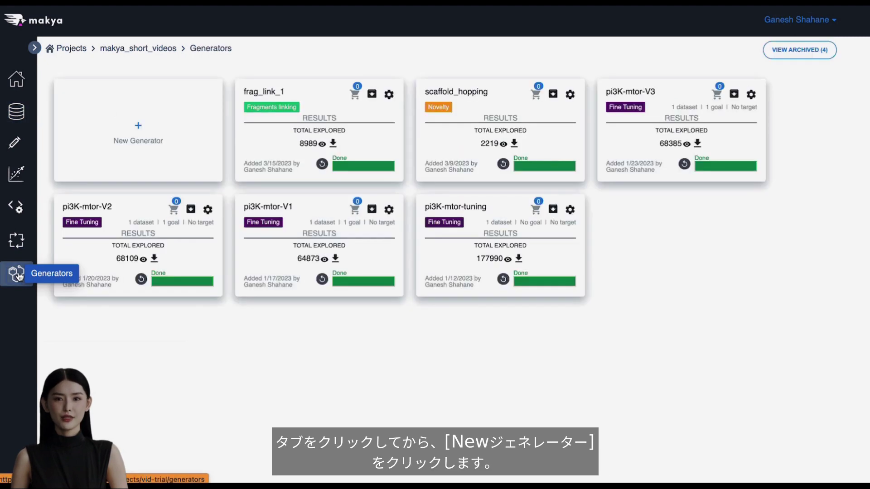
left_click(124, 140)
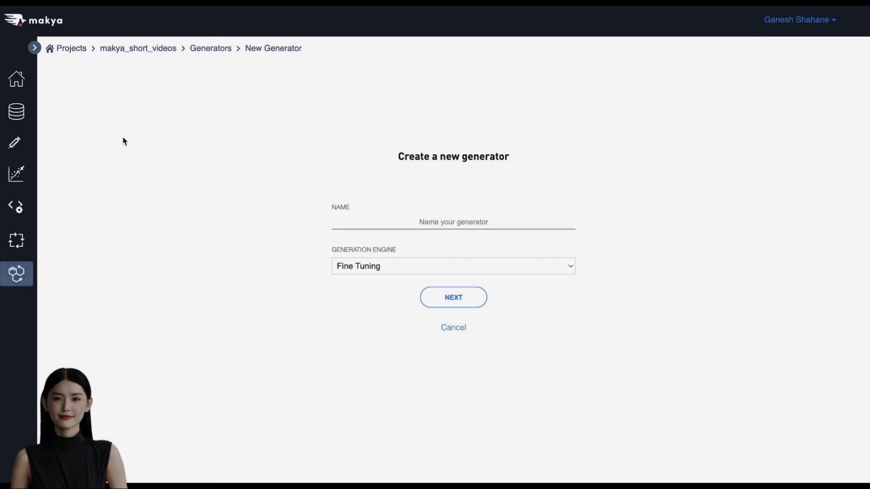
left_click(361, 261)
key("Escape")
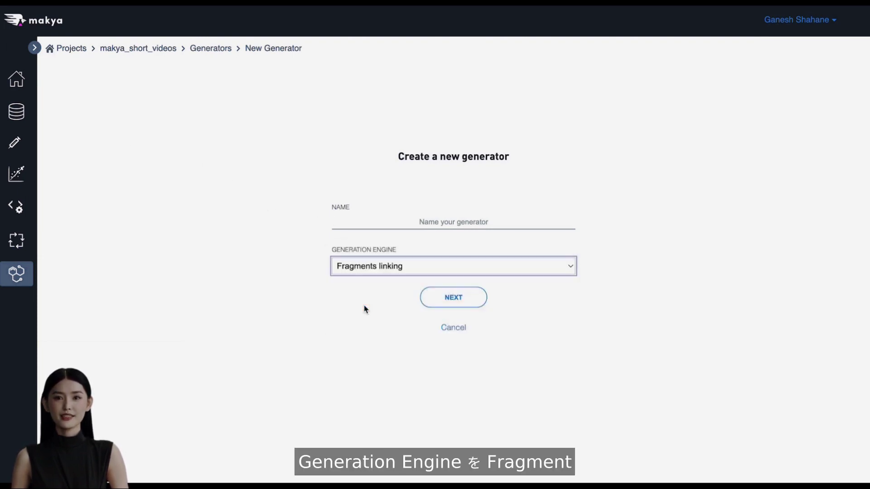
key("Down")
left_click(377, 225)
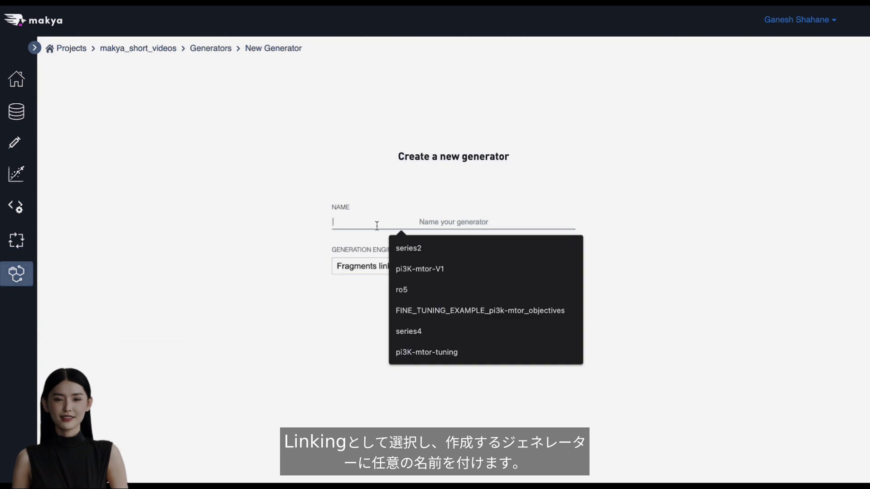
type("frag-link-2")
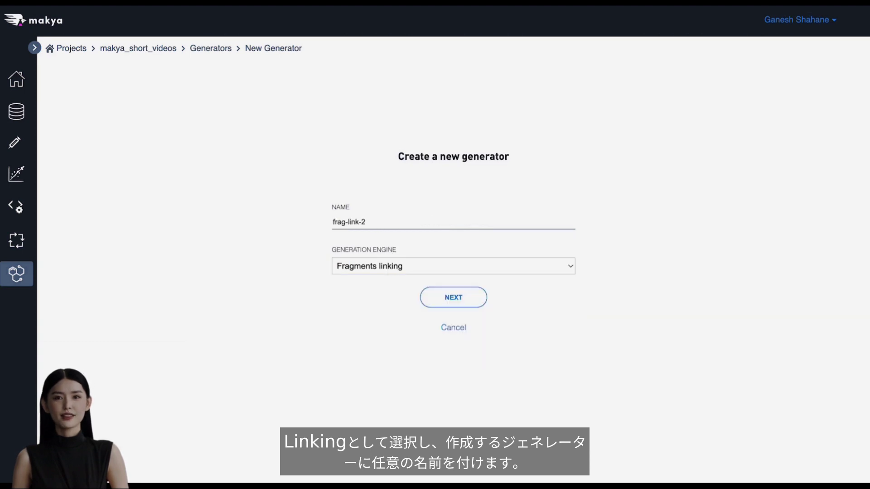
left_click(434, 298)
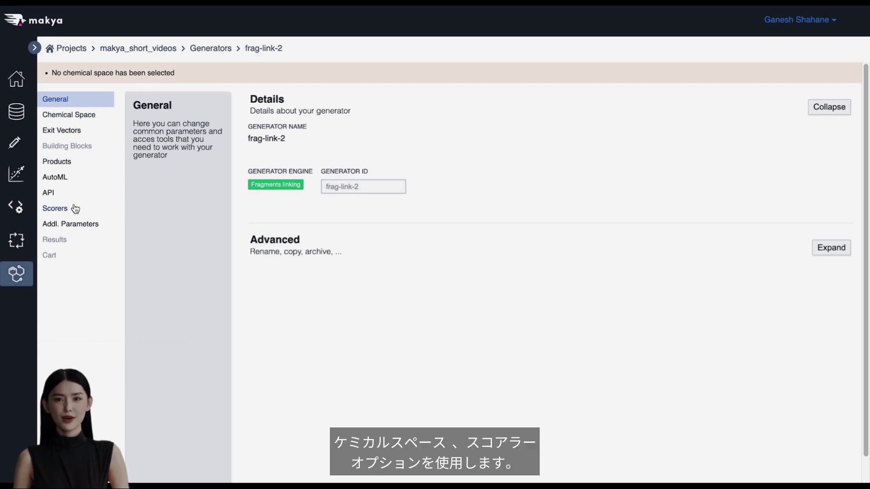
In the generator's exit vector settings, draw the first fragment as O=C1NCCc2[nH]c(Br)cc21
left_click(80, 133)
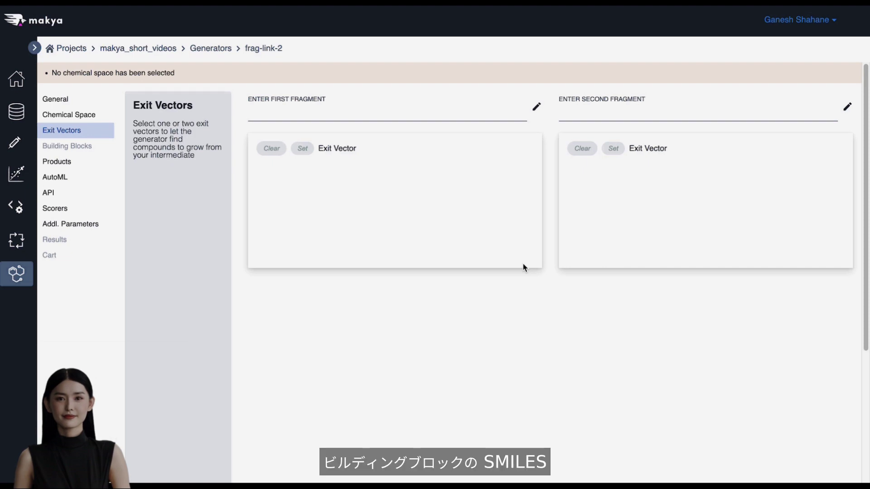
left_click(504, 117)
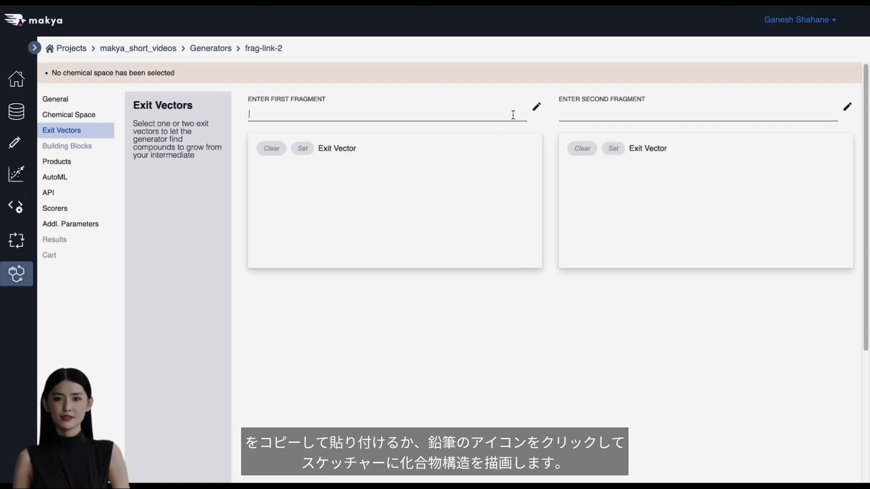
left_click(535, 109)
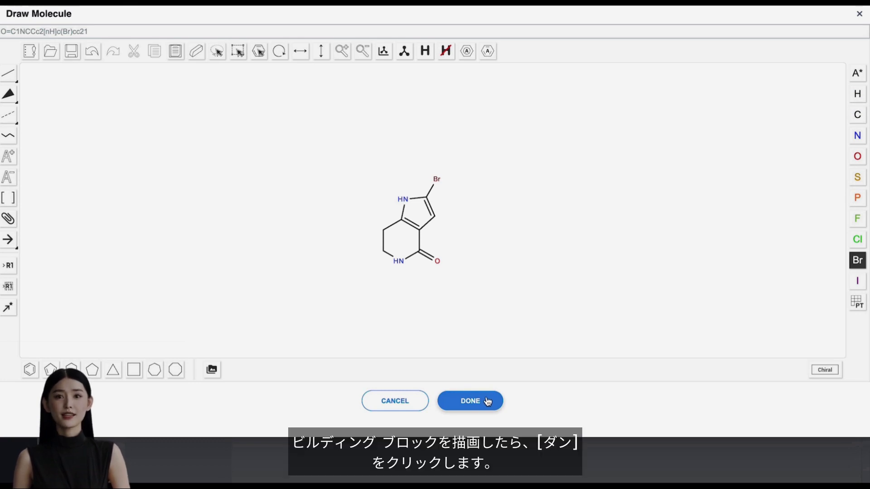
left_click(488, 401)
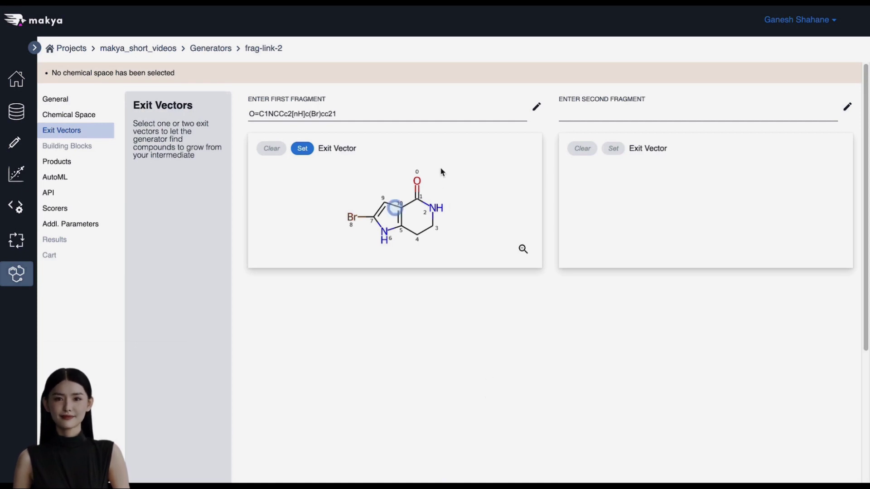
Set the first fragment's exit vector at the bromine, atom id 8
left_click(269, 148)
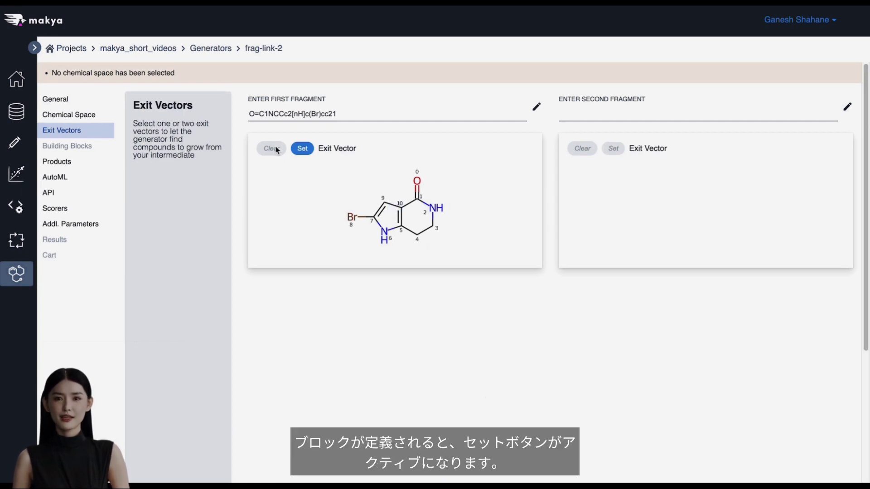
left_click(302, 148)
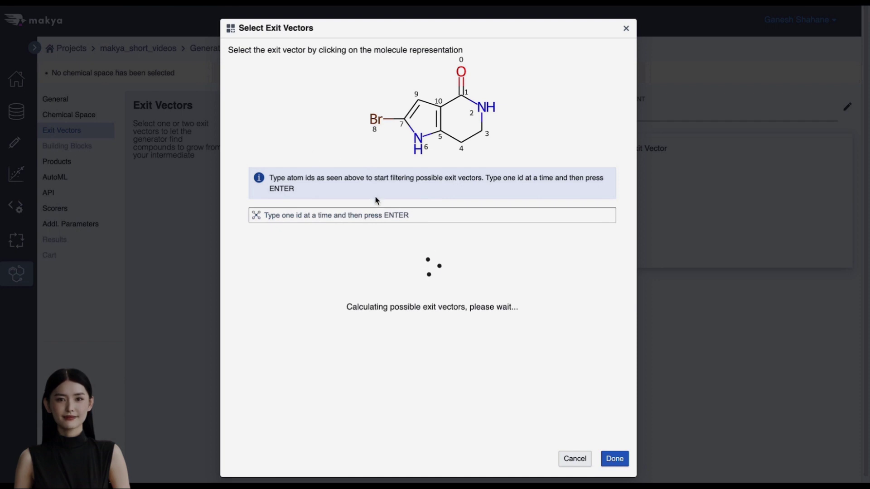
left_click(374, 213)
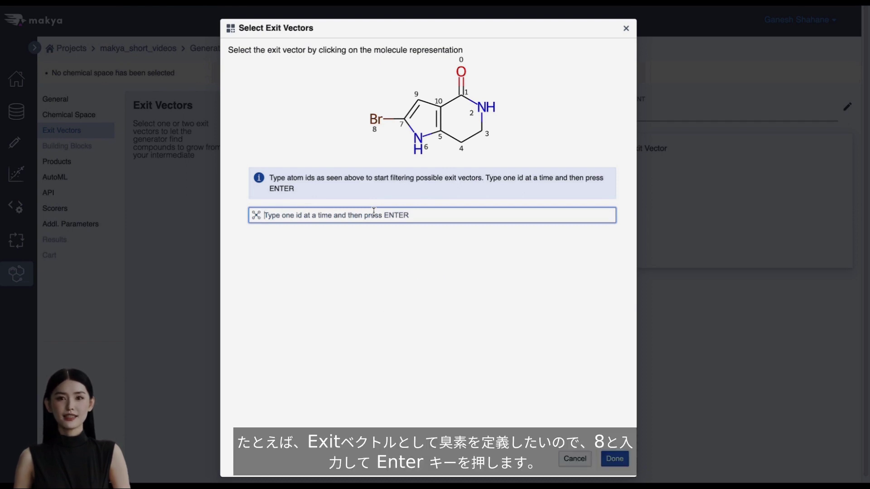
type("8")
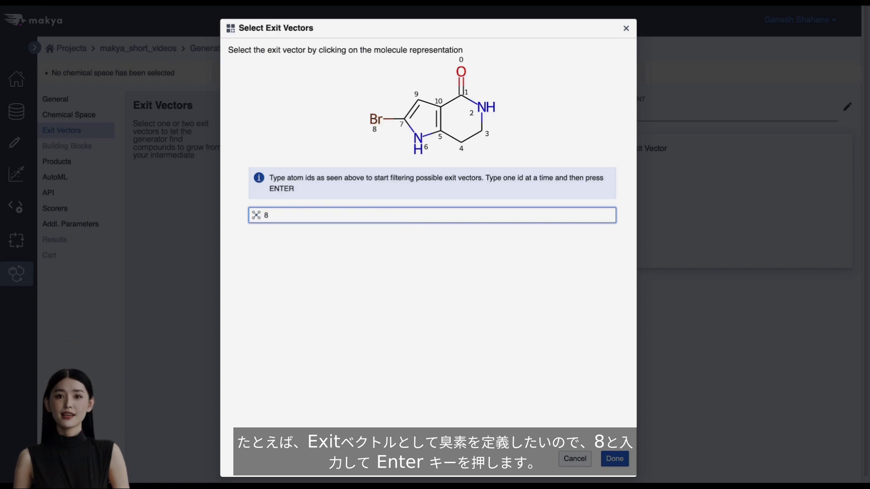
key("Return")
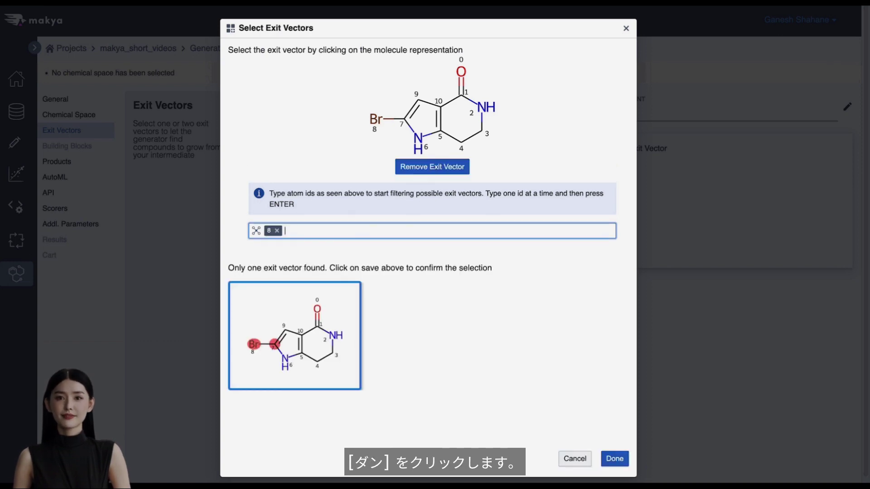
left_click(615, 464)
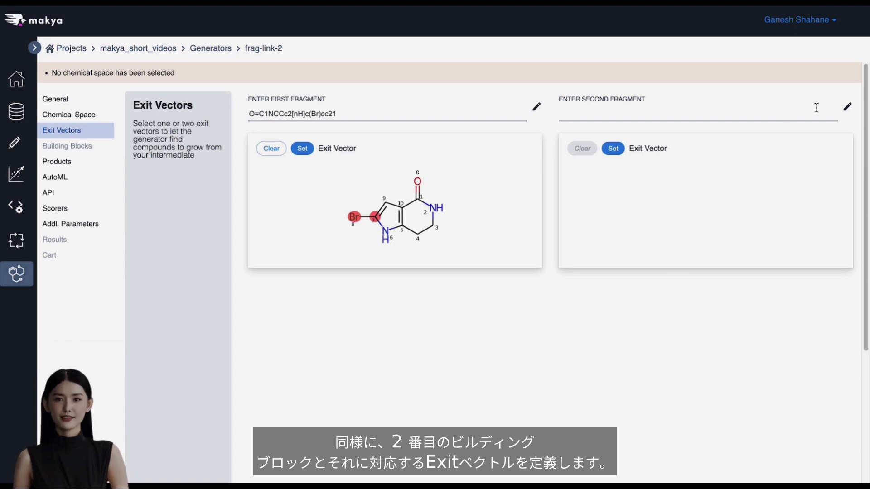
Draw the second fragment as NC1CCCC(N)C1 with its exit vector at atom id 6, and save the exit vectors
left_click(847, 113)
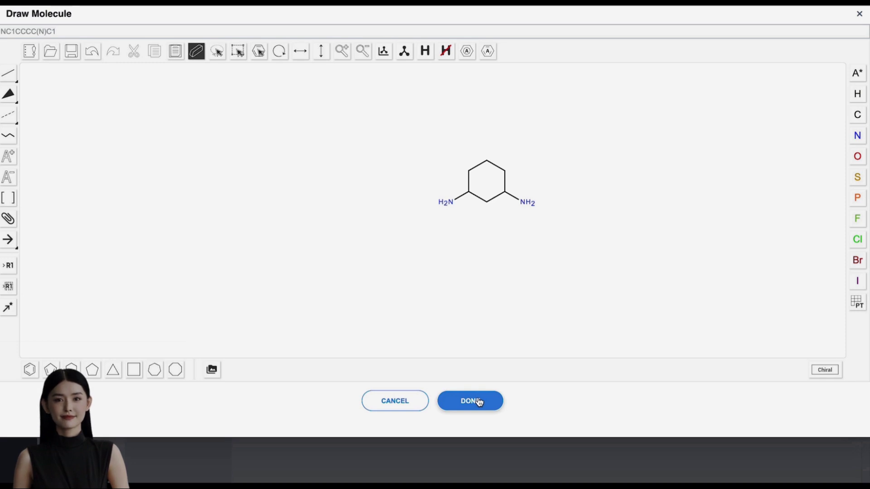
left_click(480, 402)
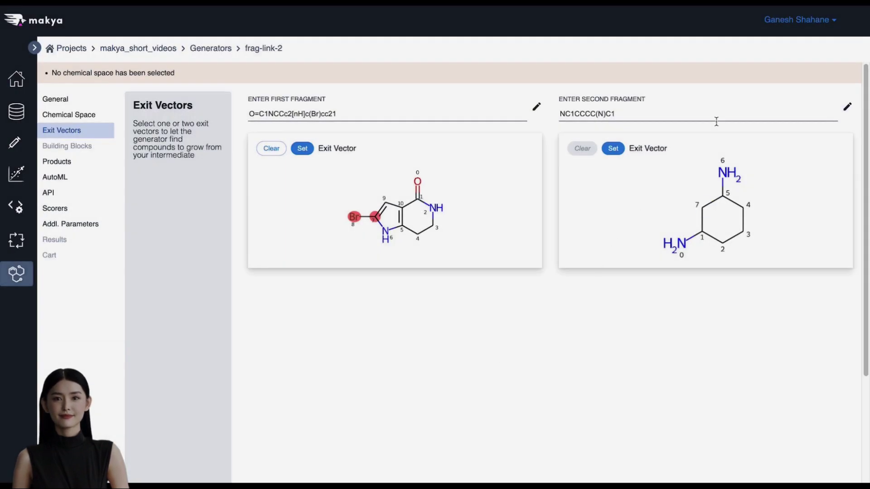
left_click(622, 155)
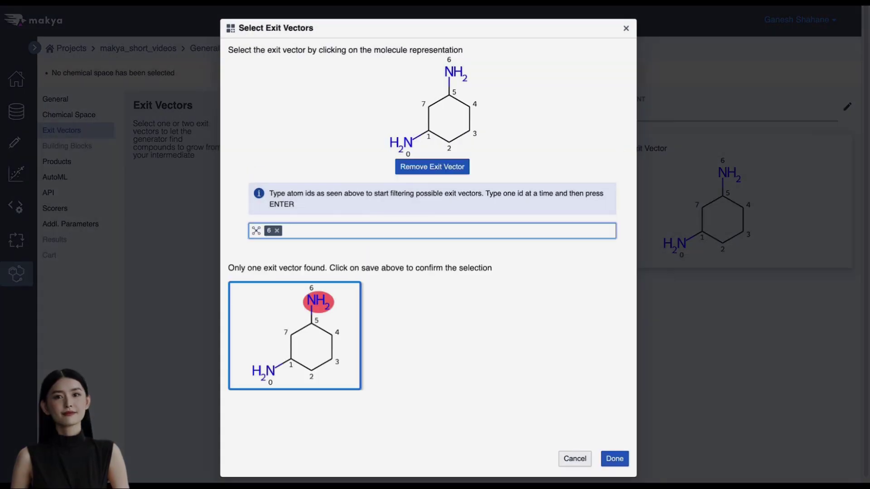
left_click(615, 459)
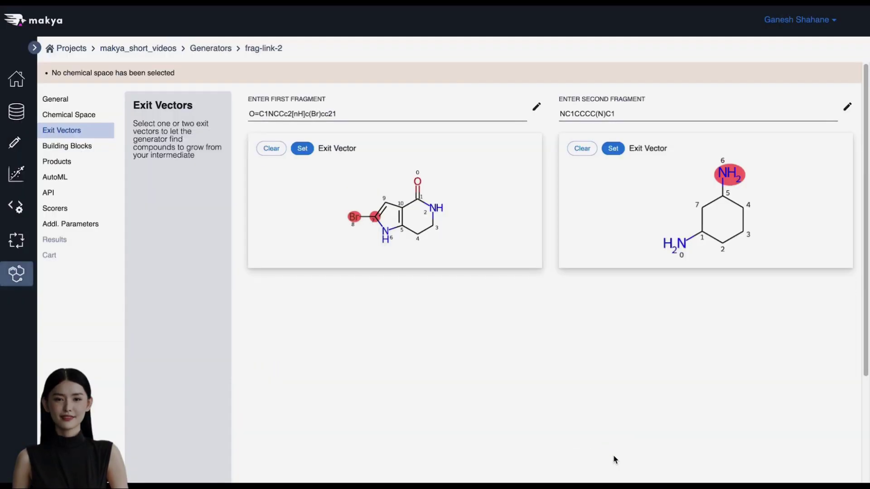
scroll(589, 410, "down", 3)
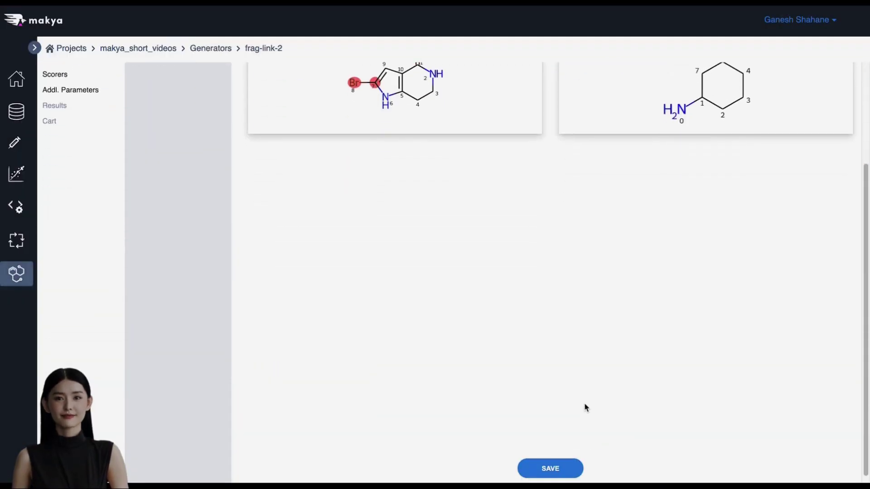
left_click(564, 469)
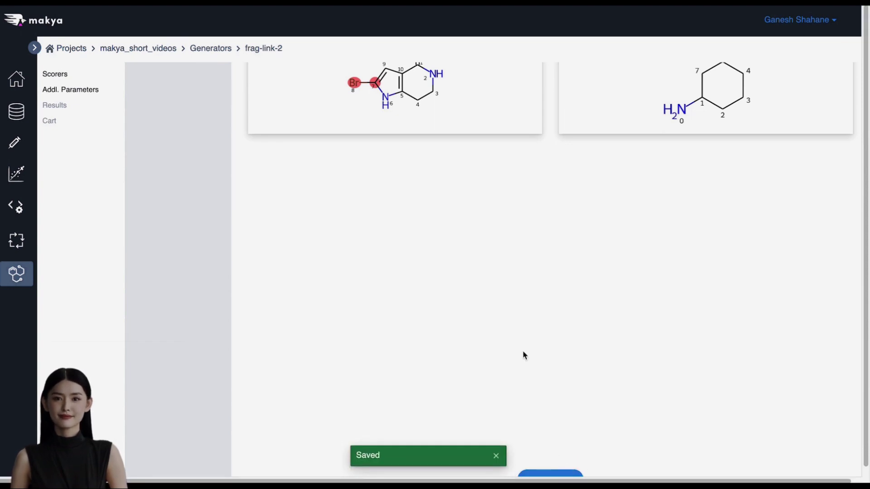
Select the dataset PATENT_BUSTING_PIM1_inhib_one+series_pIC50 as the generator's chemical space and save it
scroll(523, 355, "up", 3)
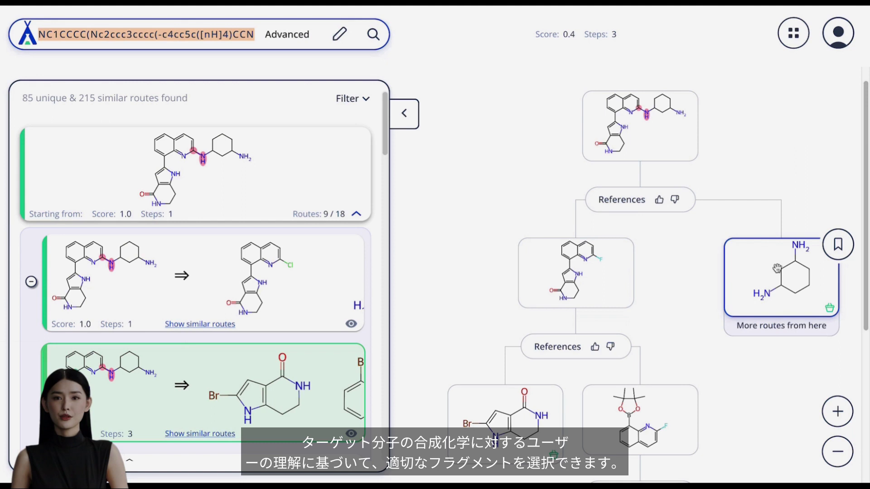
scroll(548, 417, "down", 1)
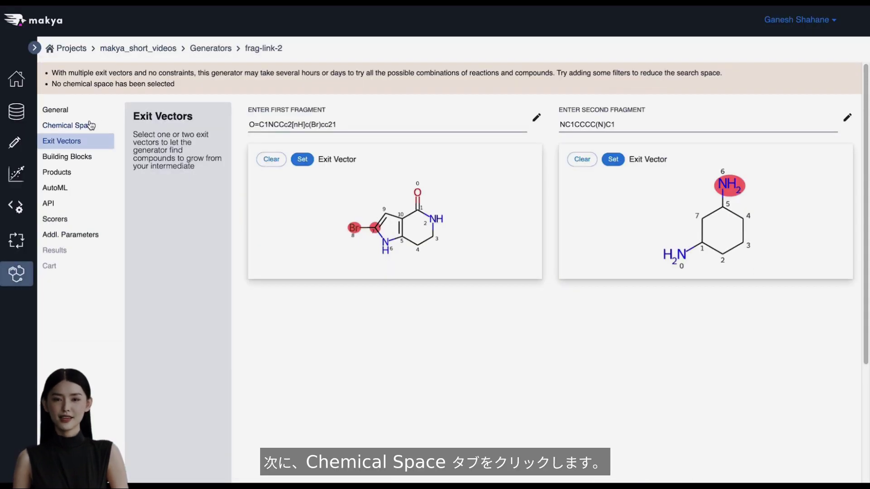
left_click(90, 127)
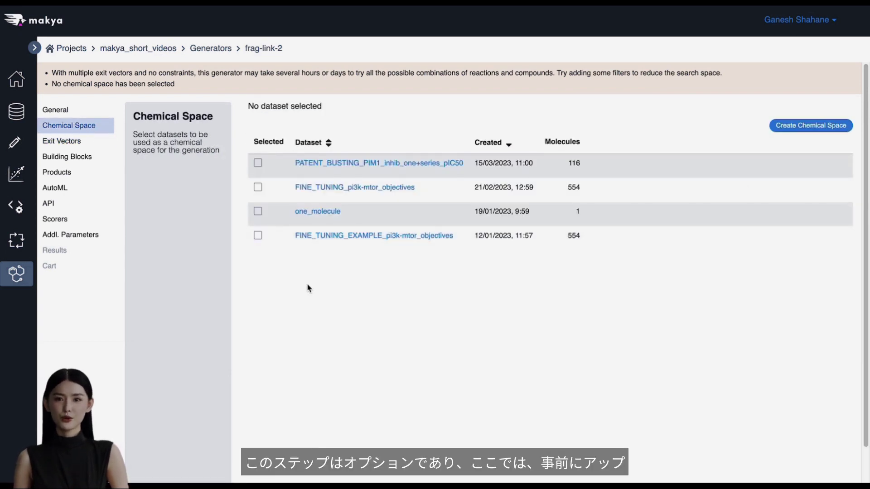
left_click(258, 163)
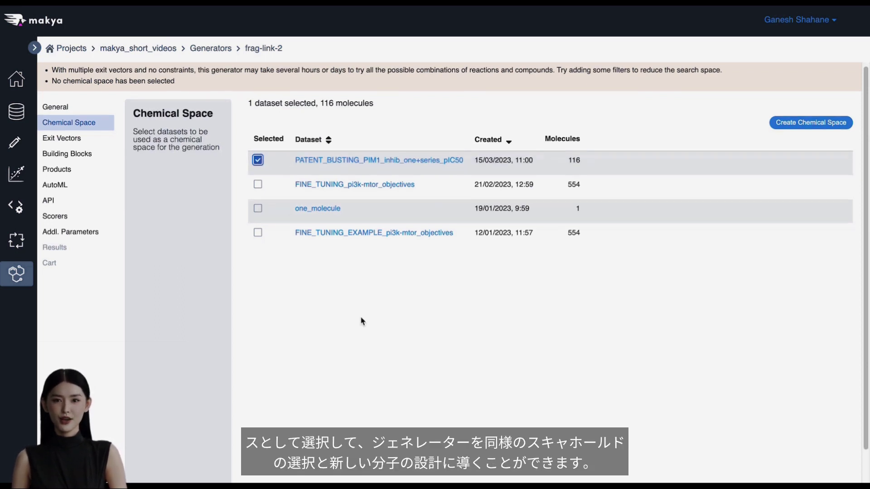
scroll(364, 321, "down", 1)
left_click(551, 460)
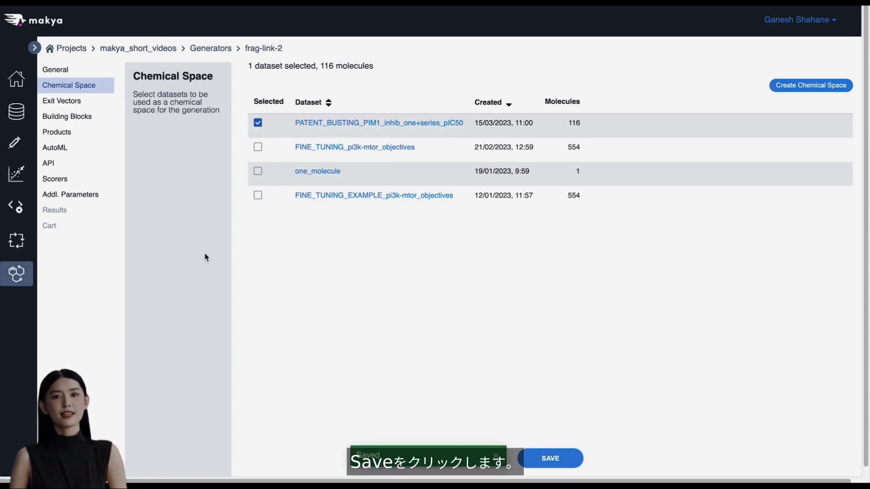
Select the ro5 scorer for the generator and save the scorer selection
left_click(65, 182)
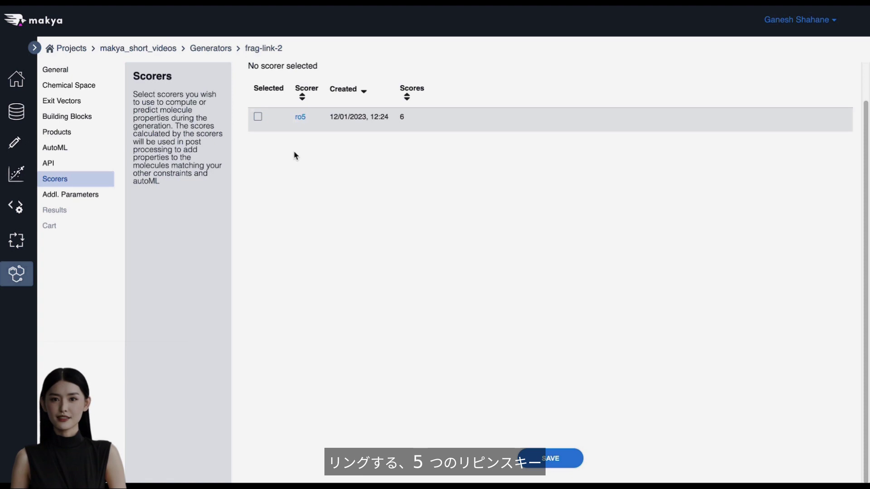
left_click(258, 119)
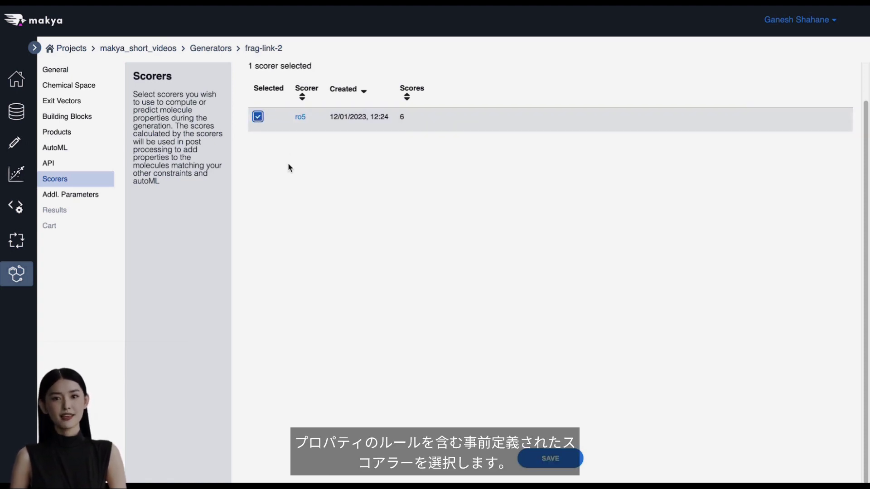
left_click(527, 459)
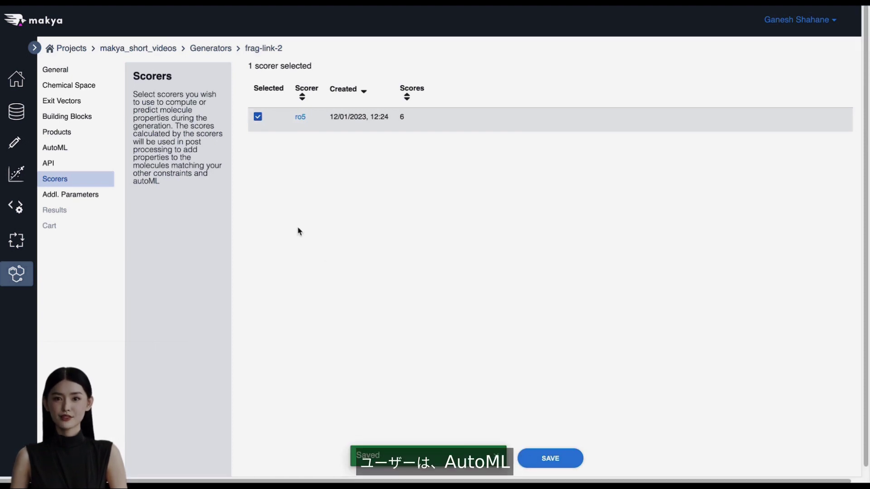
Check the generator's AutoML target options and run frag-link-2 from the project's list of generators
left_click(56, 150)
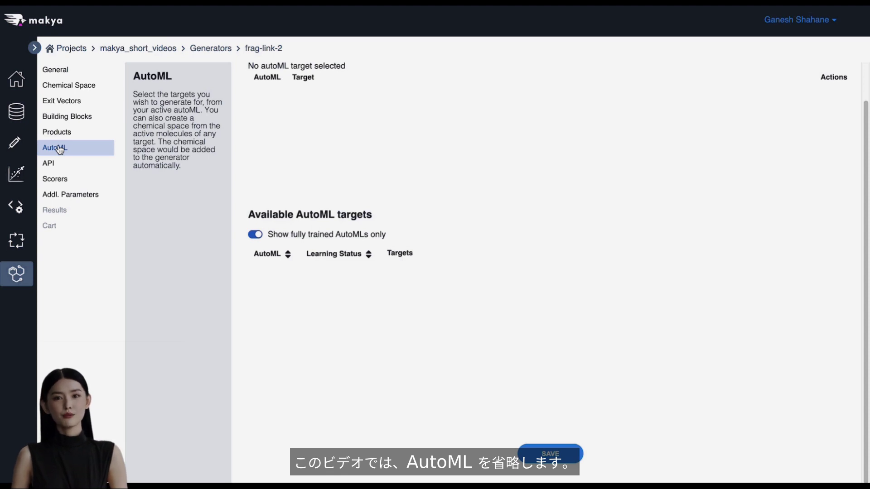
left_click(23, 274)
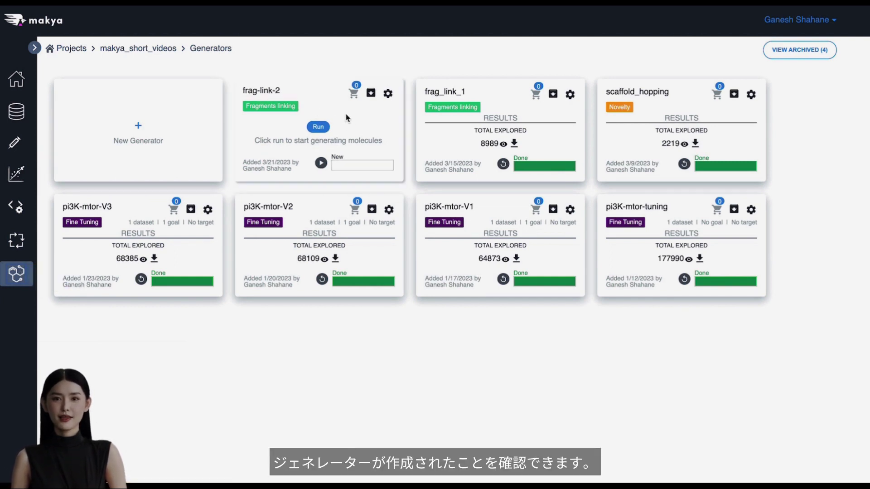
left_click(320, 127)
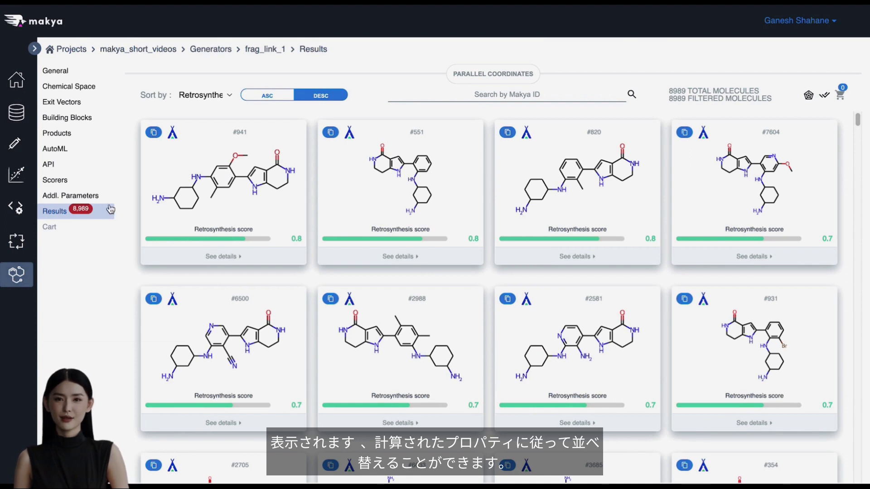
Sort frag_link_1's results by Retrosynthesis score and look through the scaffolds of the generated molecules
left_click(222, 96)
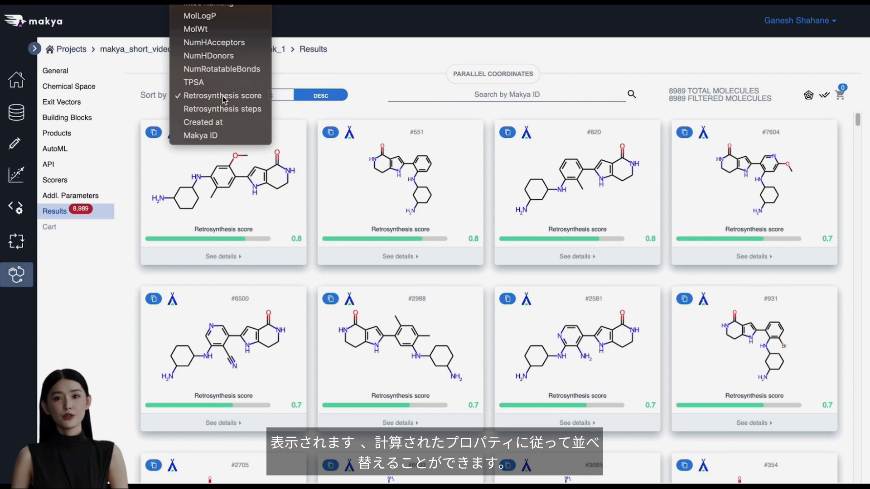
left_click(222, 96)
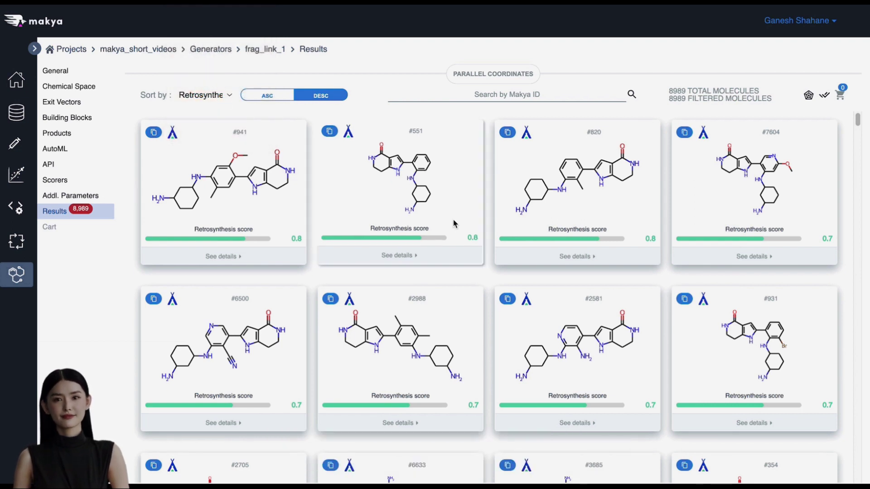
scroll(454, 224, "down", 1)
scroll(454, 224, "down", 2)
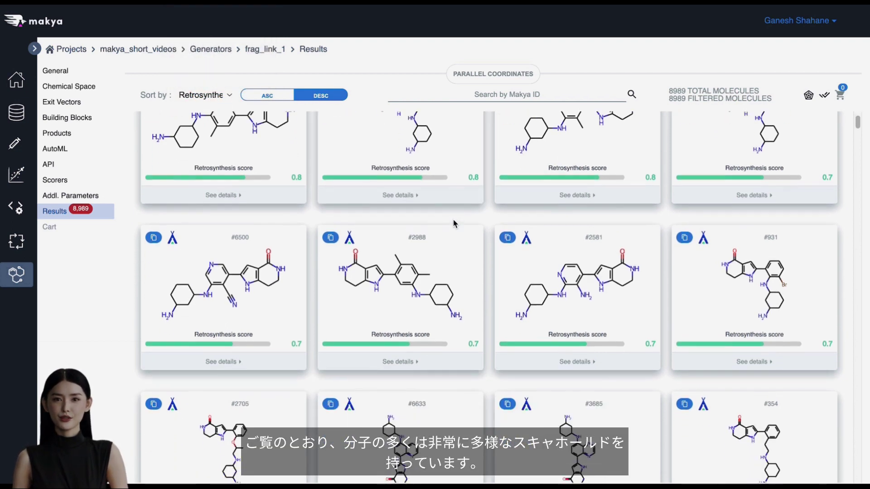
scroll(454, 224, "down", 2)
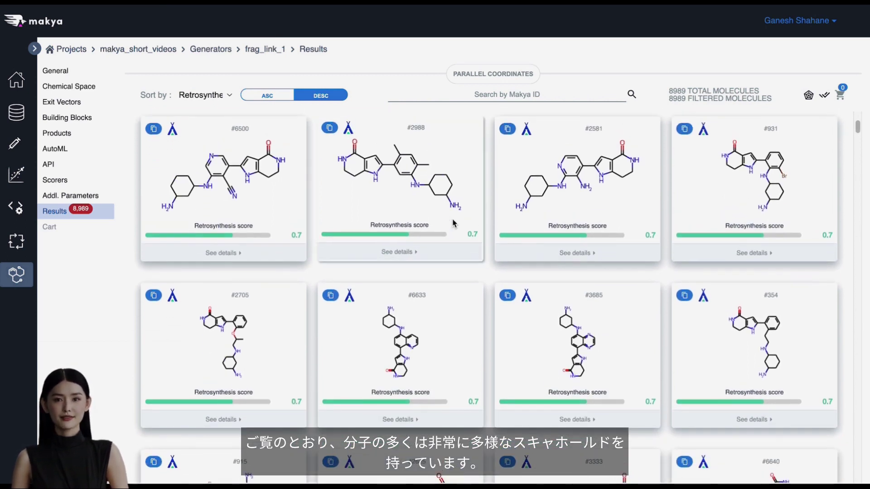
scroll(455, 223, "up", 5)
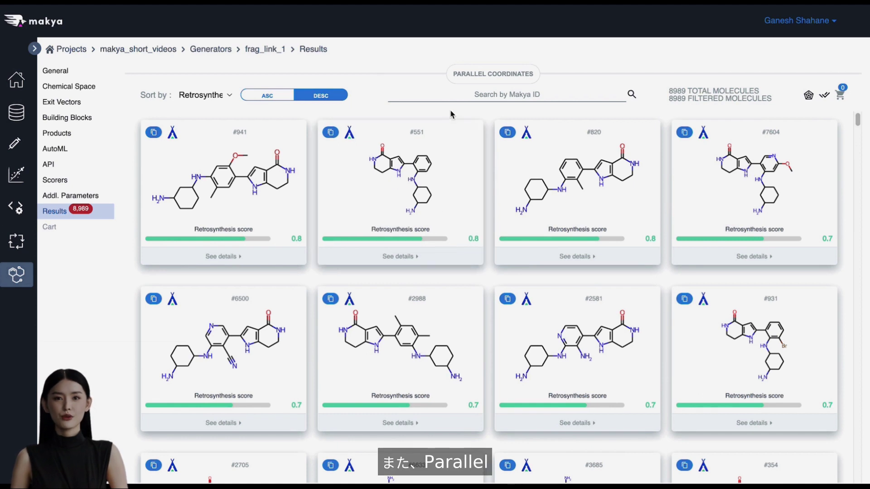
Filter the generated molecules with parallel coordinates to a QED of about 0.5 to 1 and a Retrosynthesis score of about 0.5 to 1
left_click(467, 77)
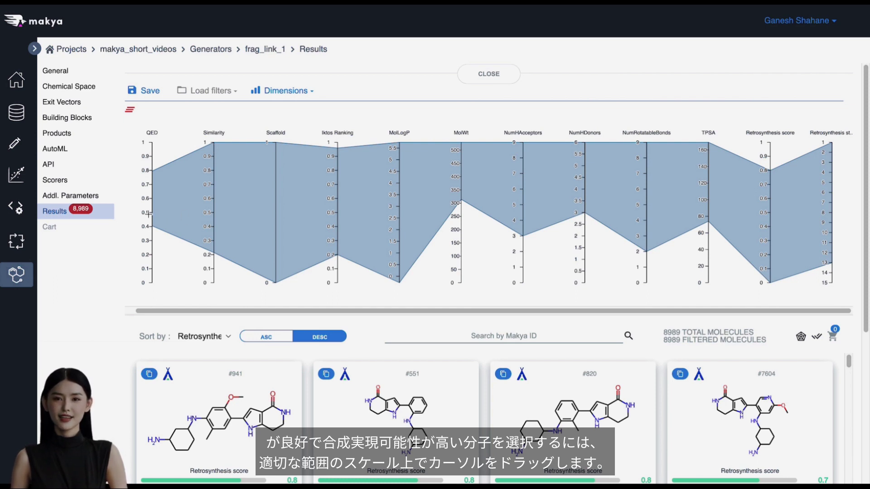
left_click_drag(148, 213, 150, 143)
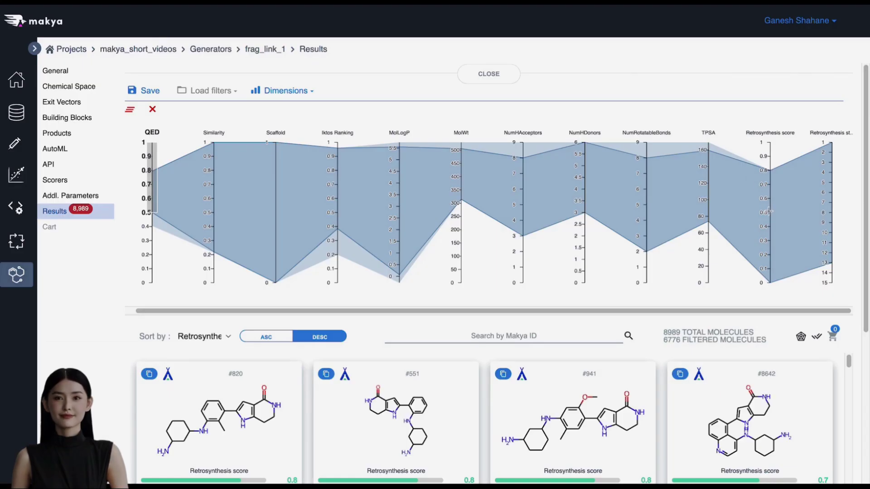
left_click_drag(769, 214, 769, 137)
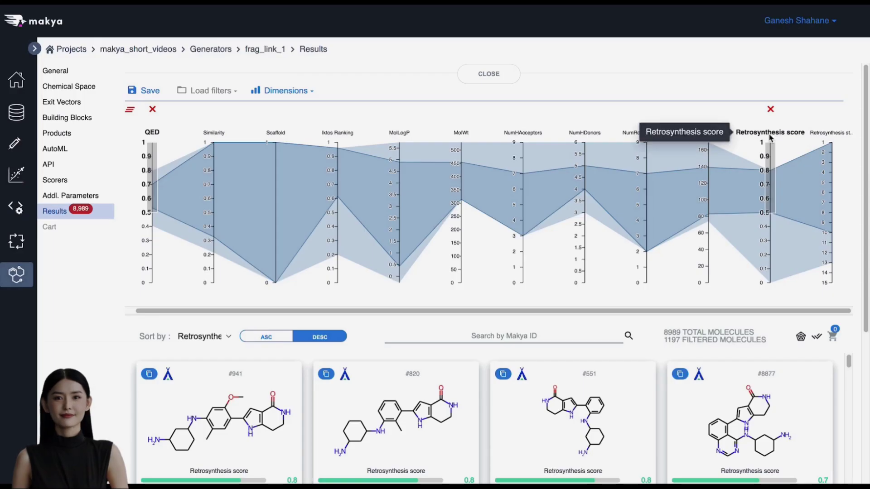
Examine the details of molecule #941, including its reactants, scores and most similar compound from the chemical space, and close them
scroll(505, 349, "down", 1)
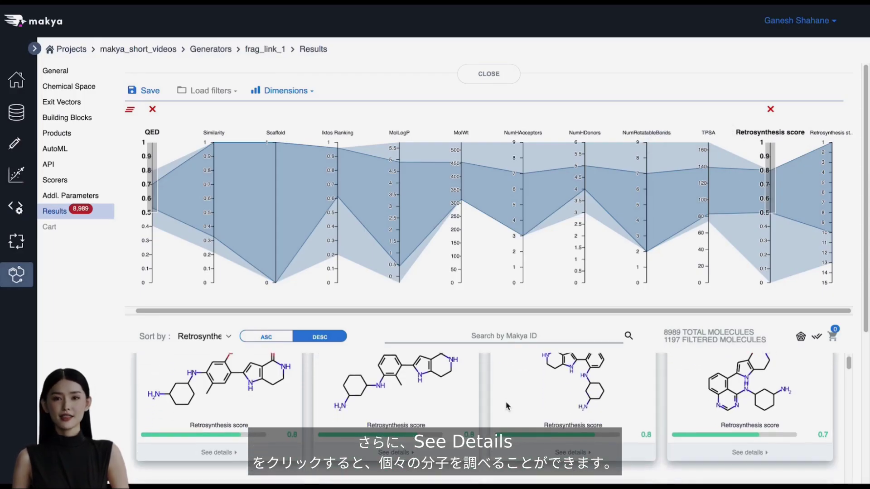
scroll(505, 332, "down", 4)
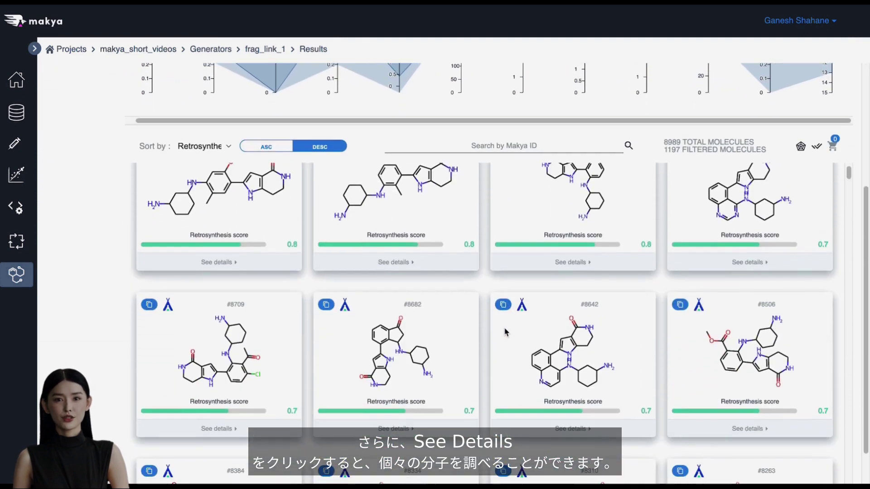
scroll(353, 330, "up", 1)
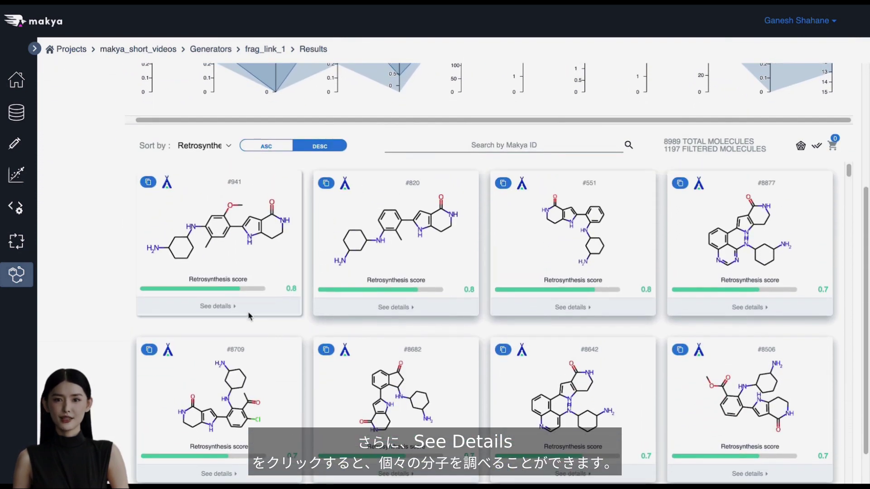
left_click(232, 308)
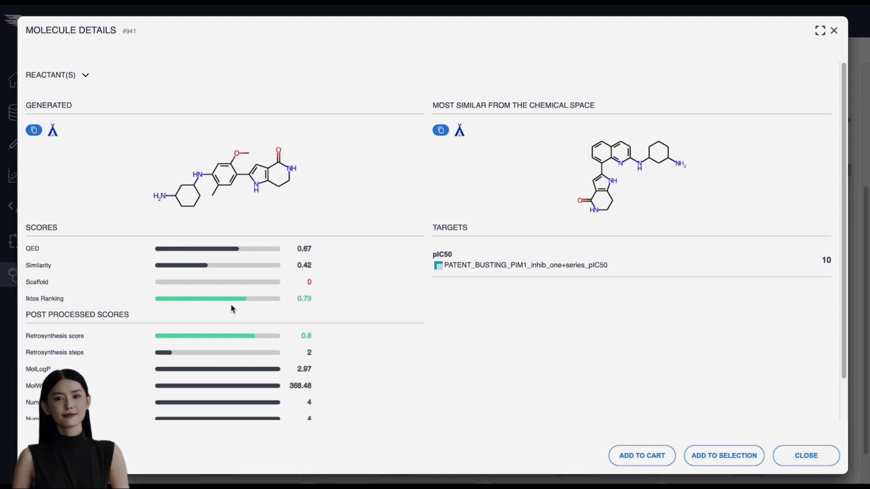
left_click(87, 76)
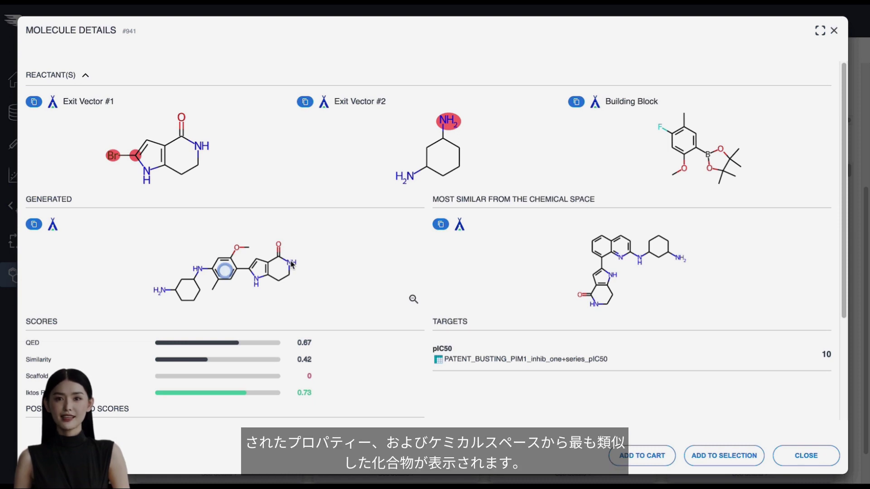
scroll(220, 394, "down", 3)
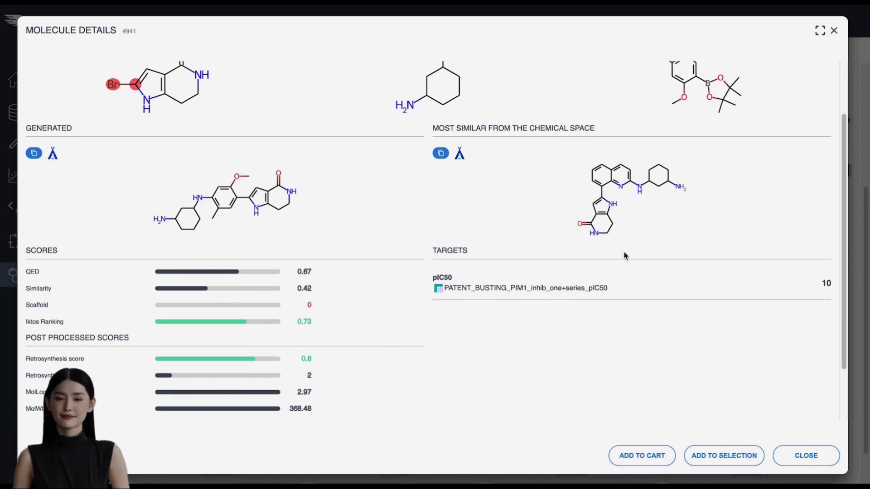
left_click(835, 32)
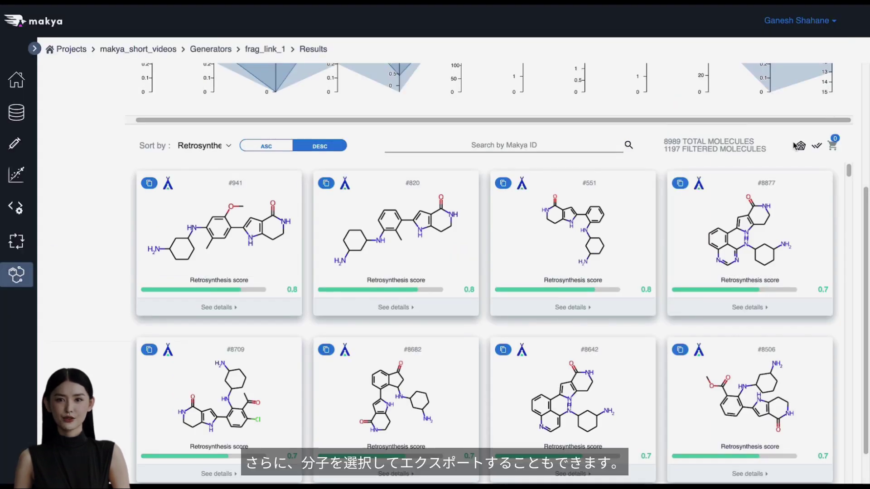
Select molecules #551, #820 and #941 from the filtered results and export the selection
left_click(589, 225)
left_click(431, 224)
left_click(256, 224)
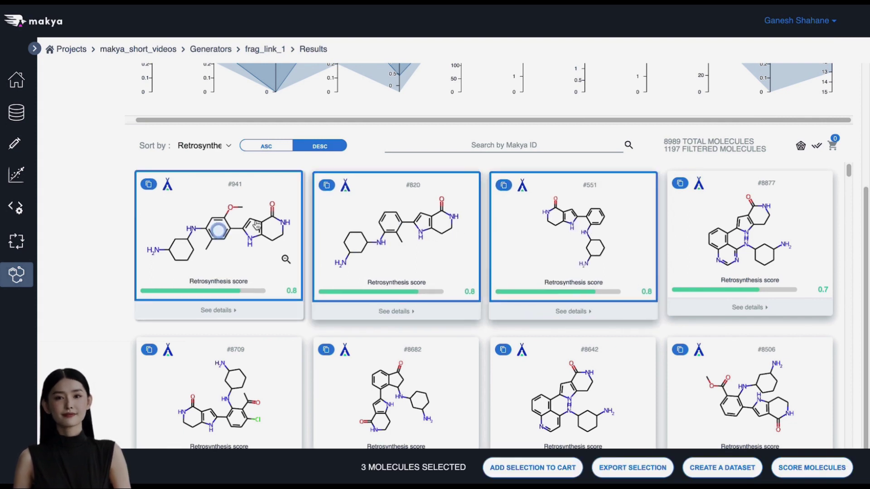
scroll(257, 225, "down", 3)
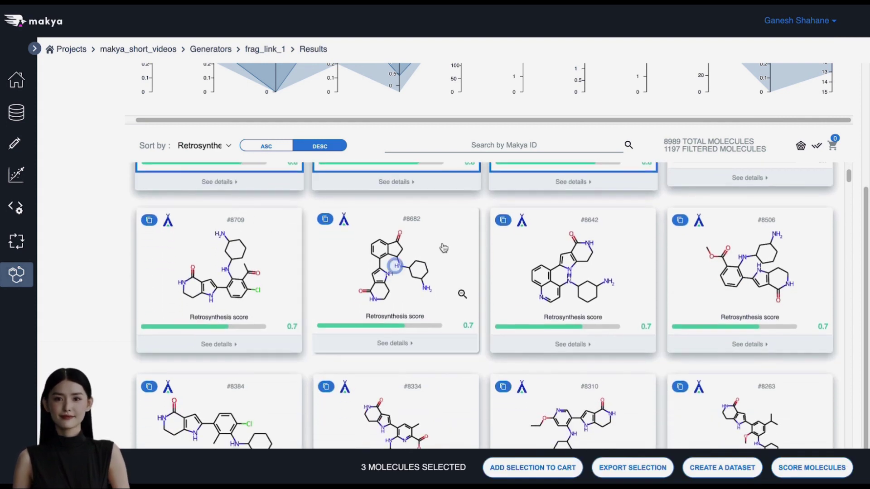
left_click(611, 469)
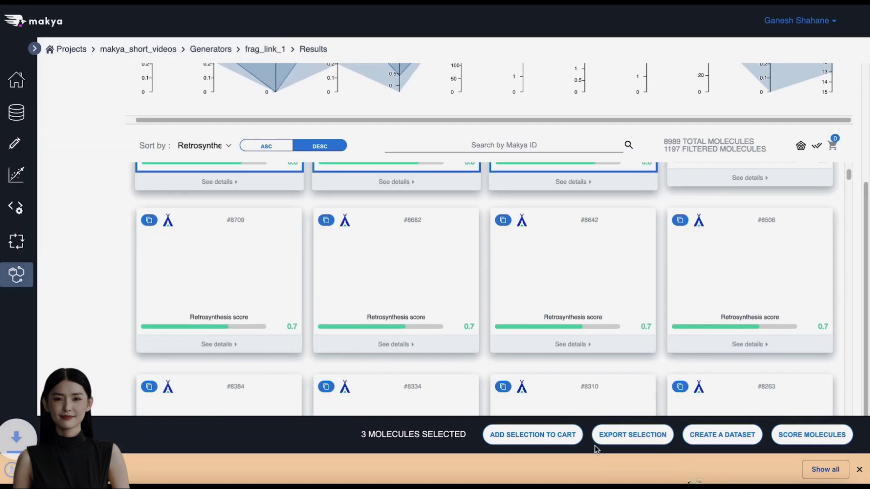